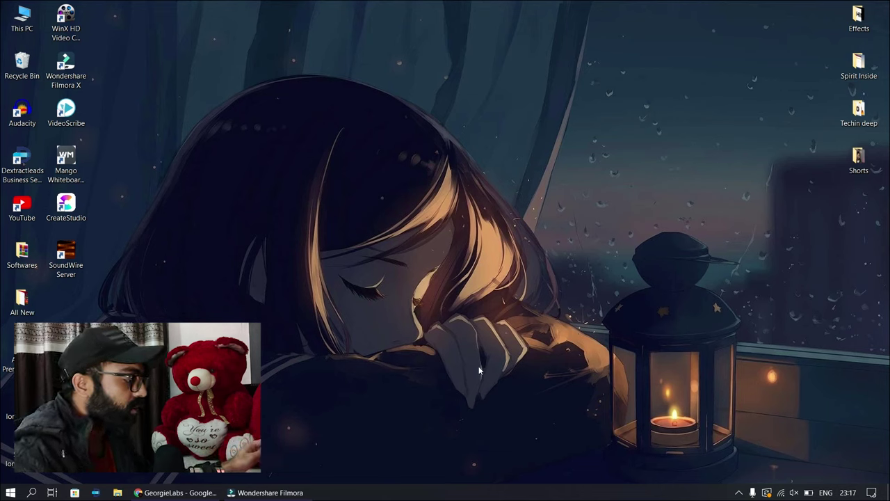
Check the PC's Bluetooth state in the quick actions and the Bluetooth & other devices settings, closing the settings when finished
left_click(872, 492)
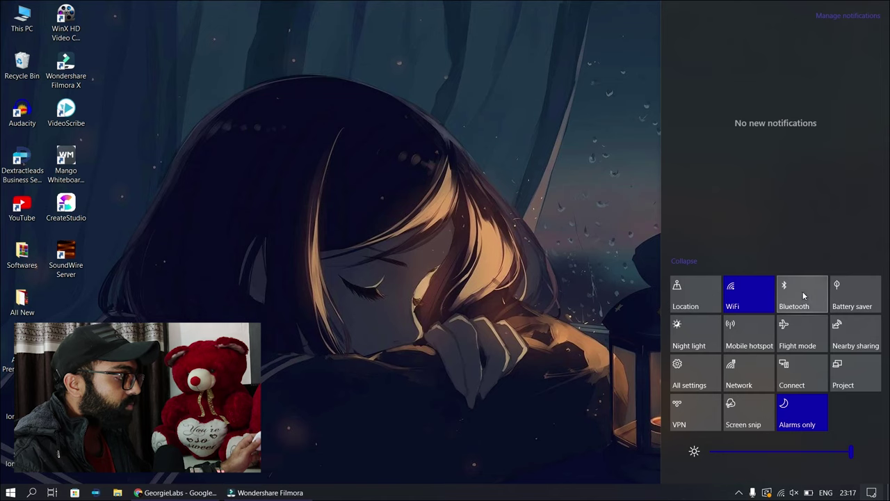
left_click(502, 214)
left_click(871, 493)
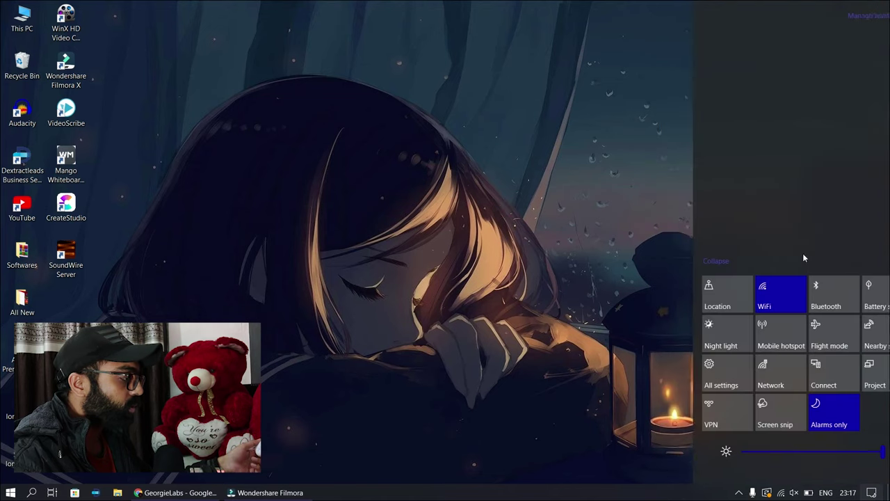
right_click(798, 310)
left_click(810, 316)
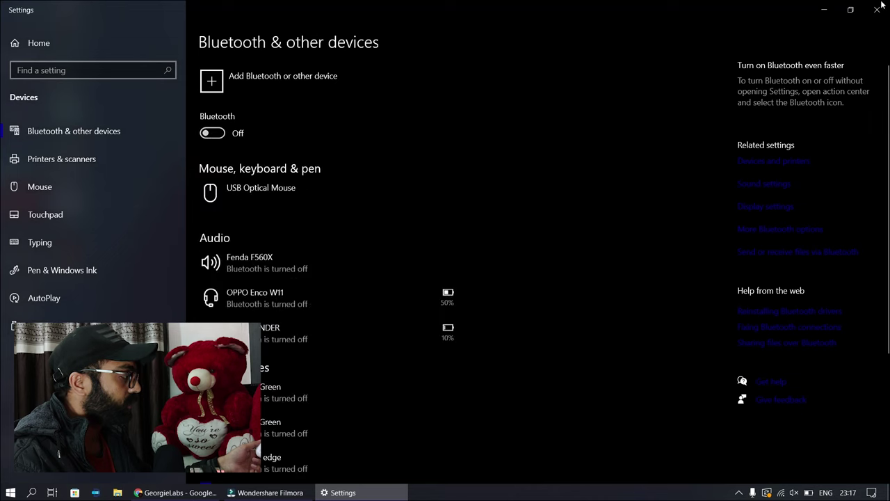
left_click(878, 9)
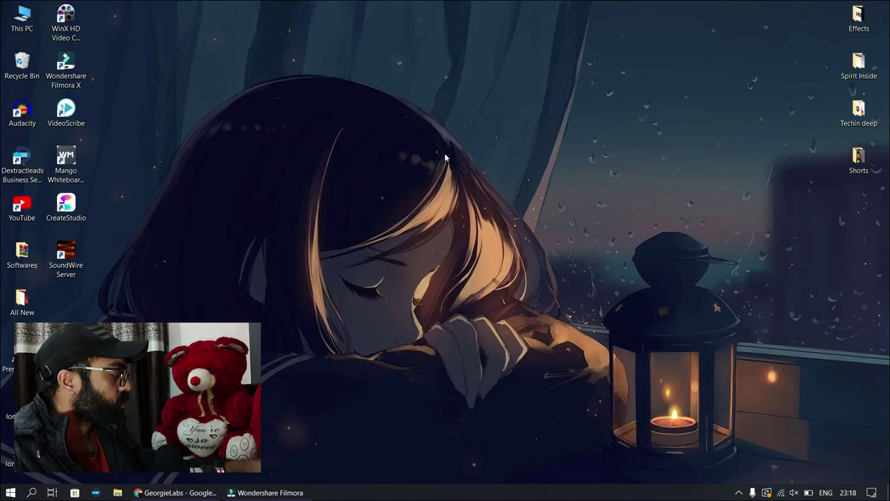
Switch to Chrome and review the SoundWire Server download options on the GeorgieLabs page, including the Windows 7/8/10 version
left_click(176, 492)
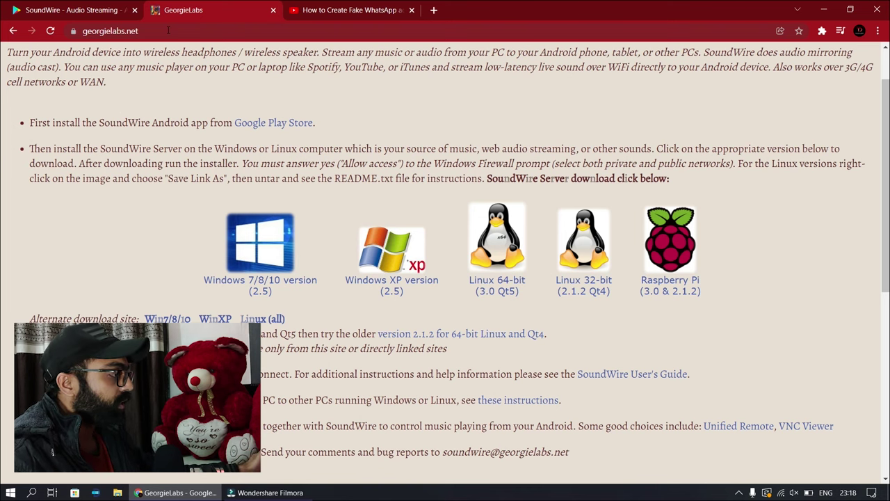
scroll(417, 105, "down", 1)
scroll(582, 131, "up", 2)
scroll(417, 181, "down", 1)
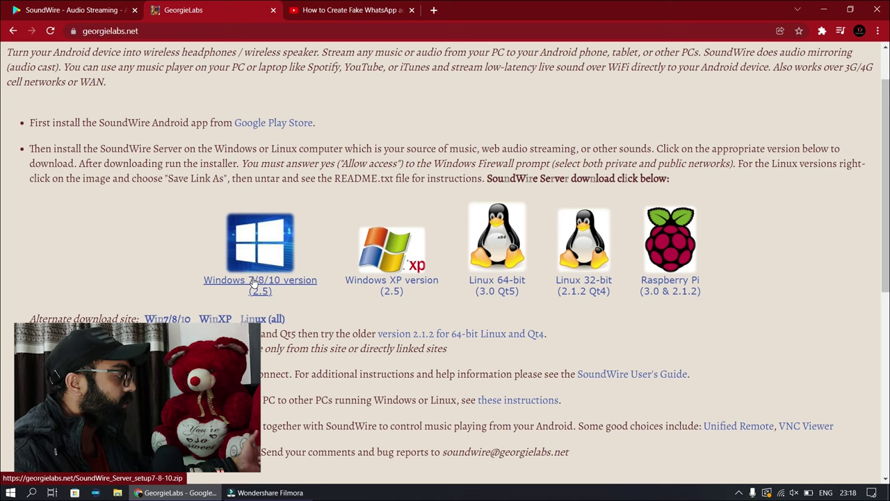
scroll(251, 208, "up", 1)
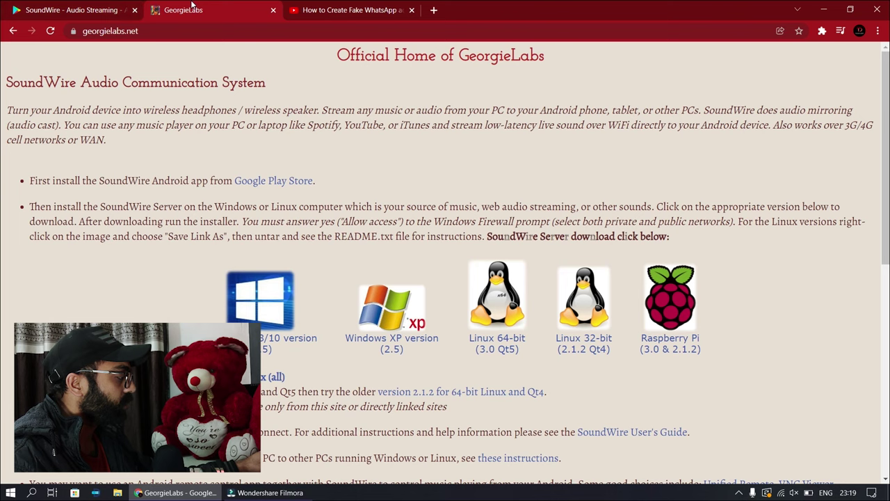
Launch SoundWire Server from the desktop and move its window clear of the desktop icons
left_click(178, 492)
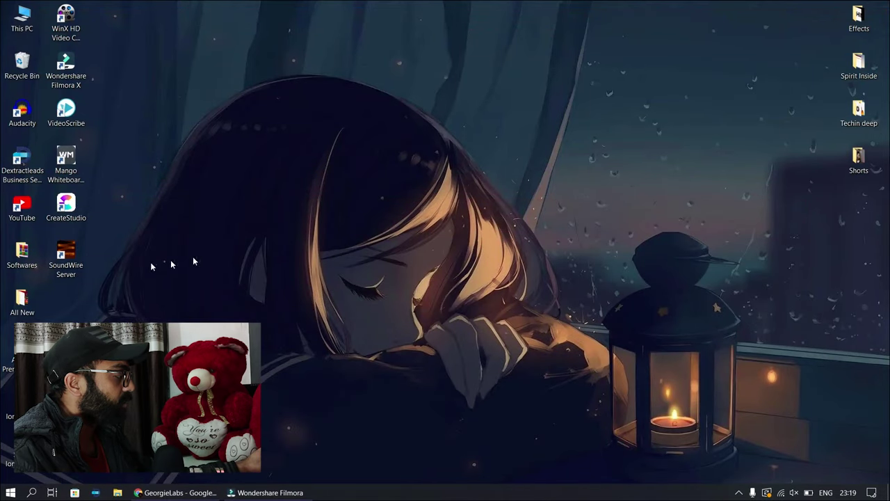
double_click(72, 258)
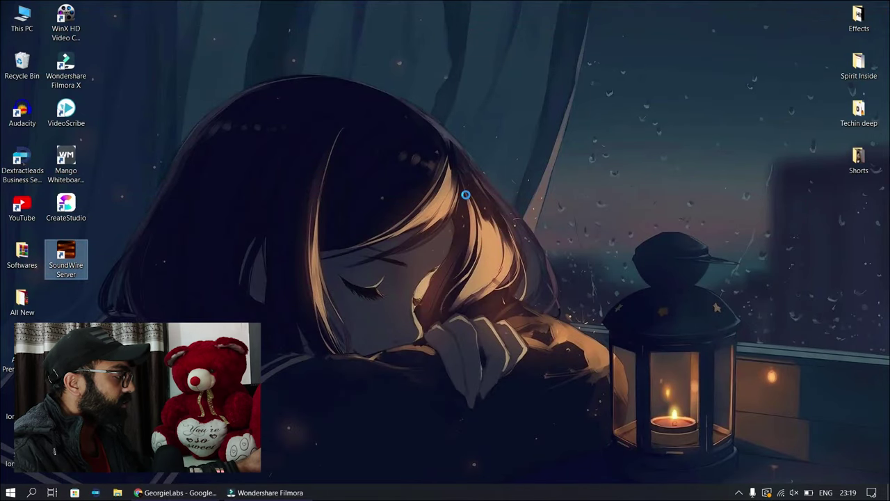
left_click_drag(412, 140, 591, 97)
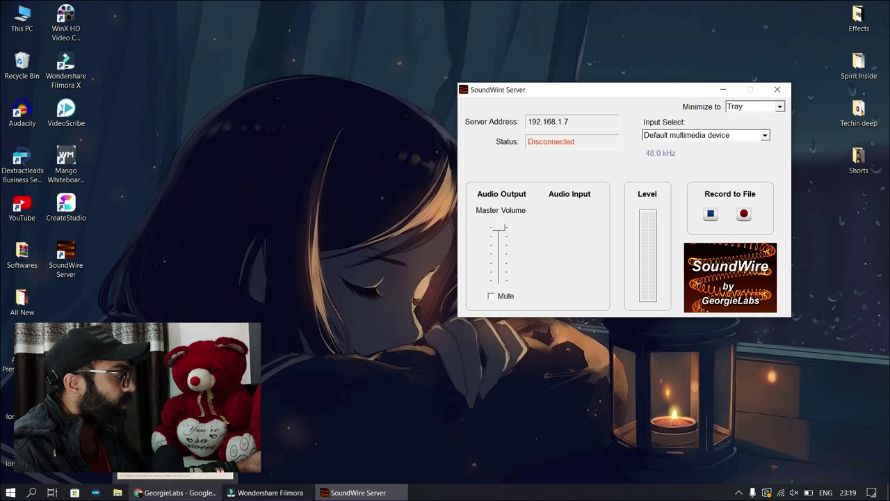
Examine the "SoundWire - Audio Streaming" app page on Google Play in Chrome and return to the SoundWire Server window
left_click(176, 492)
left_click(99, 7)
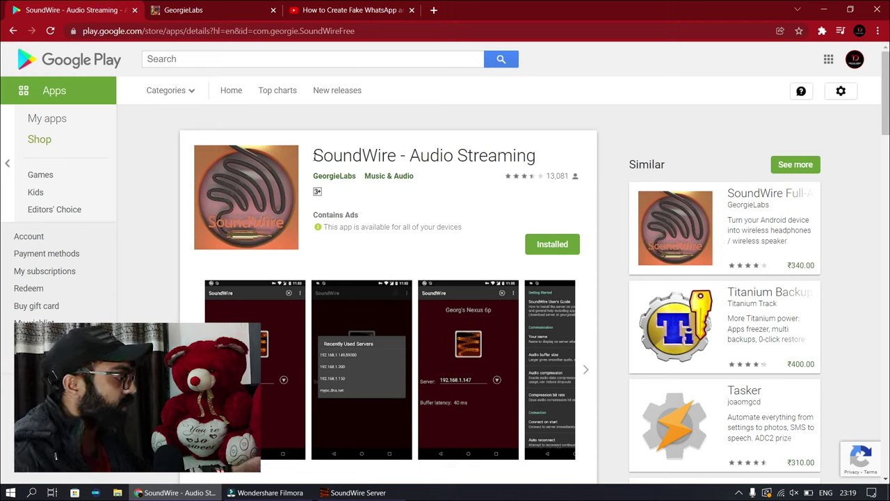
left_click_drag(314, 155, 543, 158)
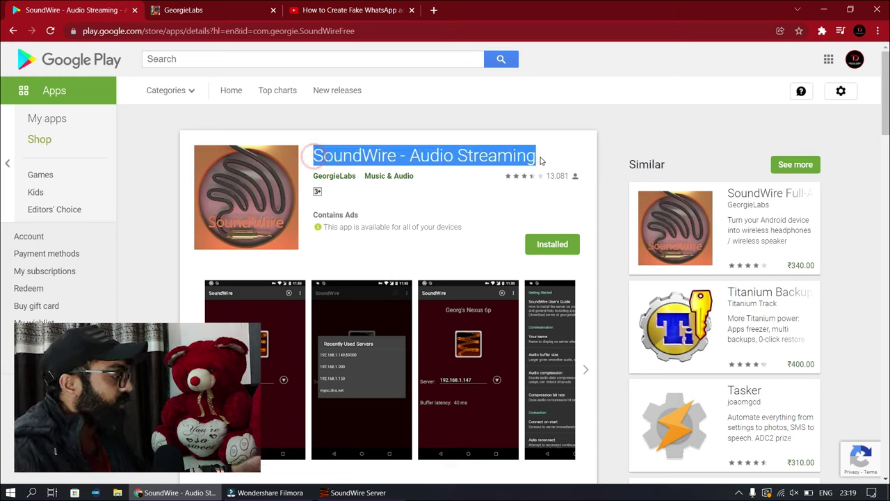
left_click(470, 156)
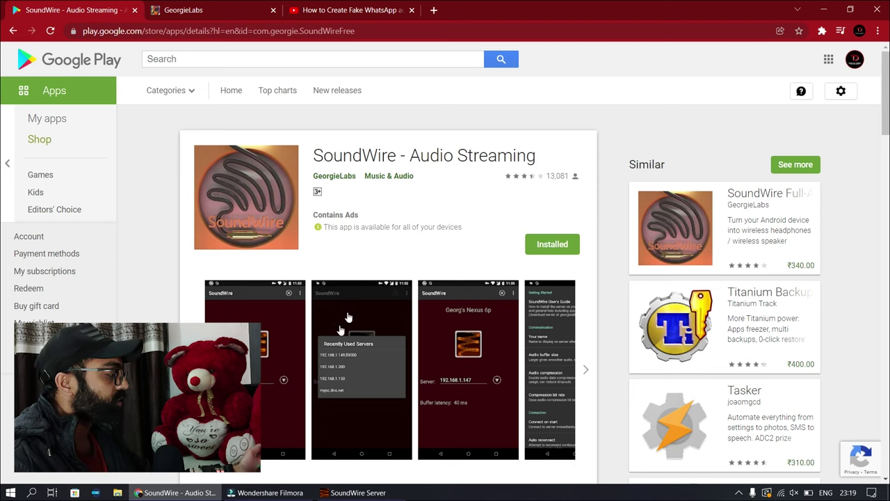
left_click(178, 492)
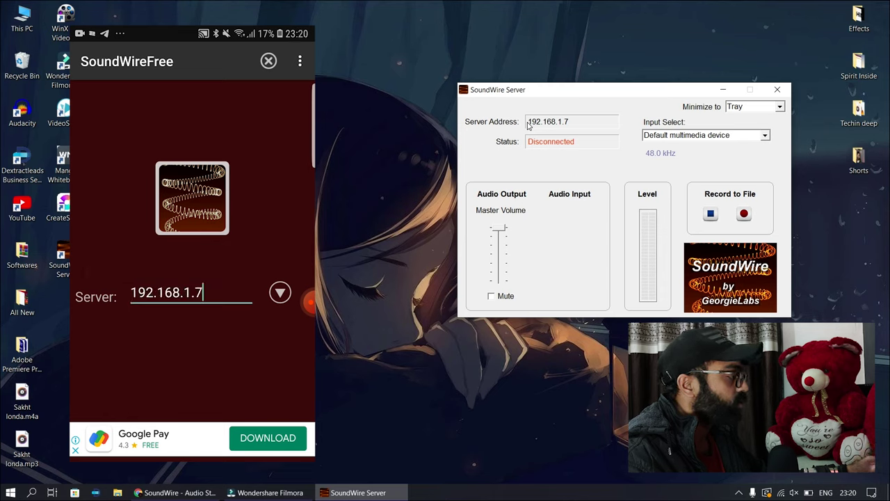
Check the server address and connection status in SoundWire Server, and look at the PC's speaker volume
left_click_drag(528, 124, 564, 139)
left_click(550, 174)
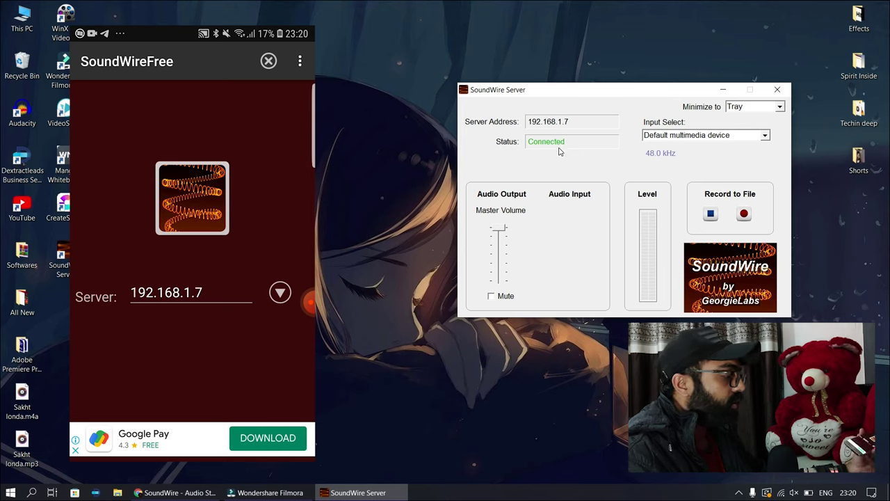
left_click(798, 494)
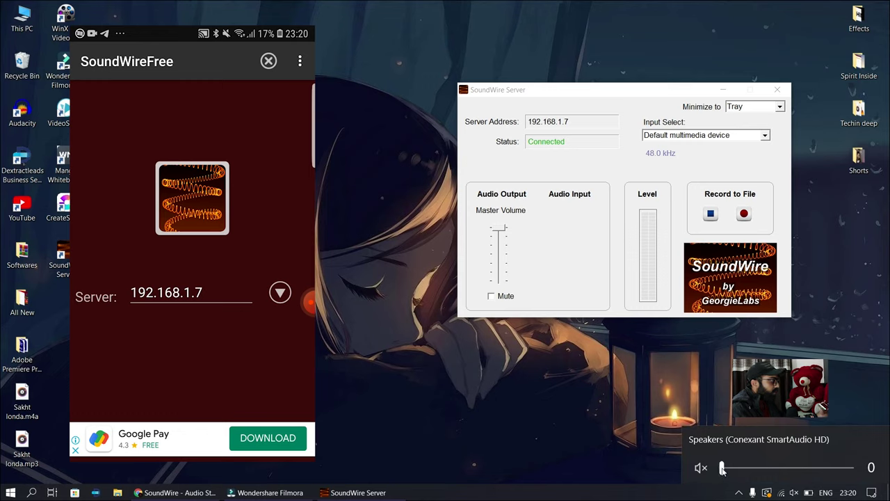
left_click(615, 411)
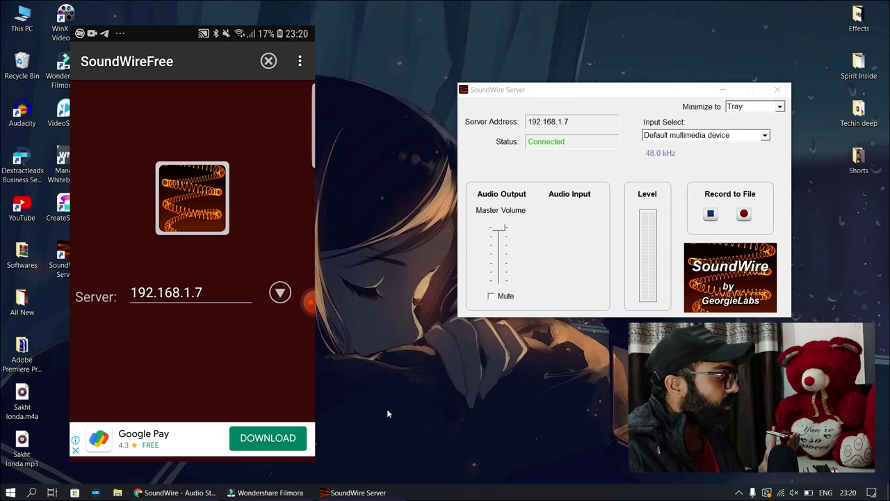
Play and pause the open YouTube video in Chrome to test audio streaming to the phone, and return to SoundWire Server
left_click(176, 492)
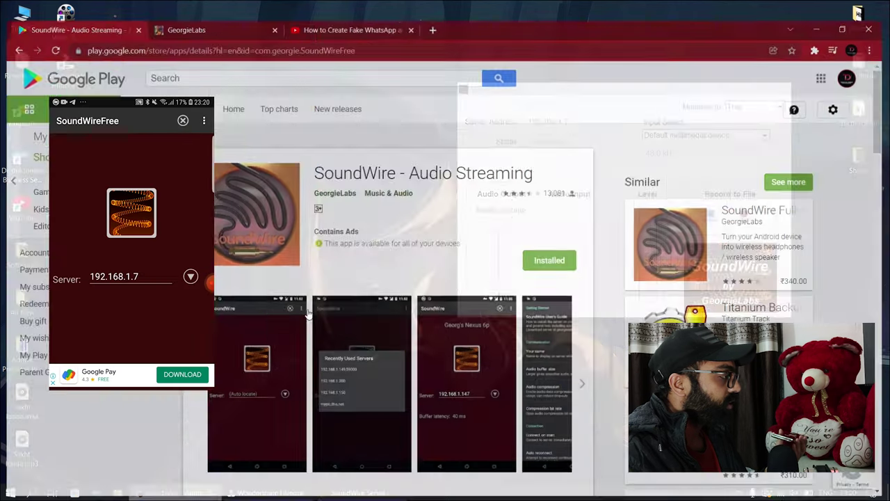
left_click(351, 10)
left_click(310, 259)
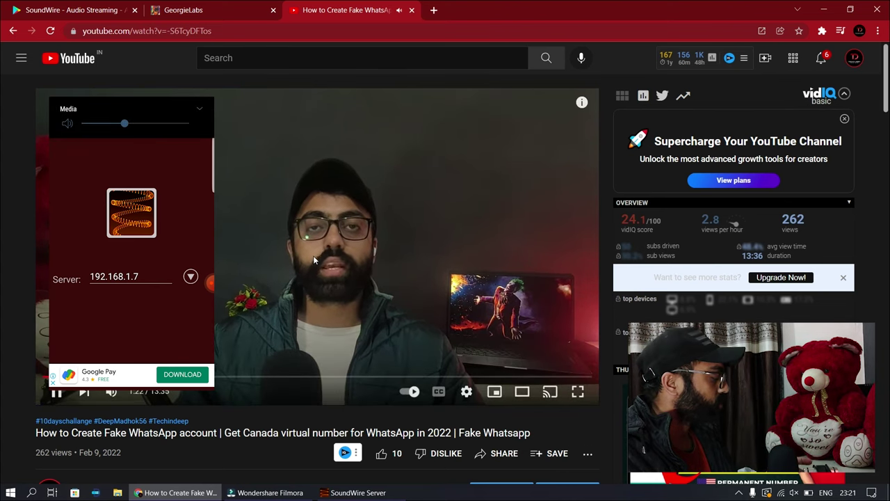
left_click(308, 221)
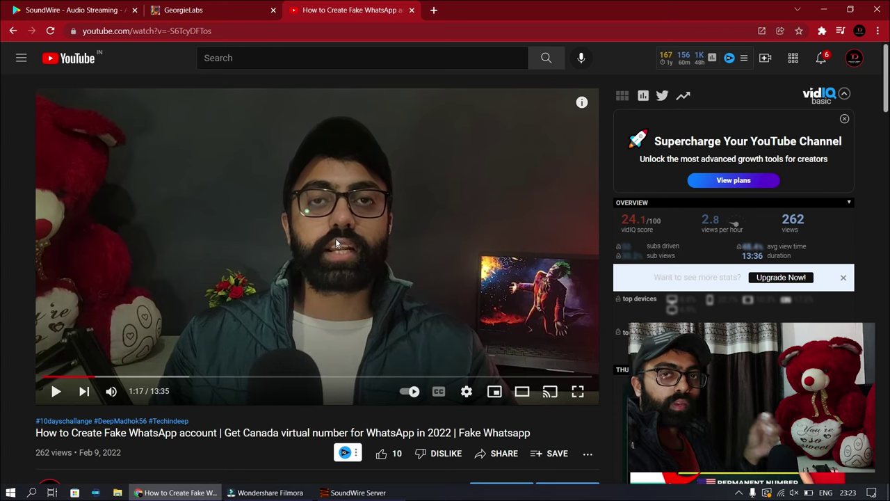
left_click(334, 238)
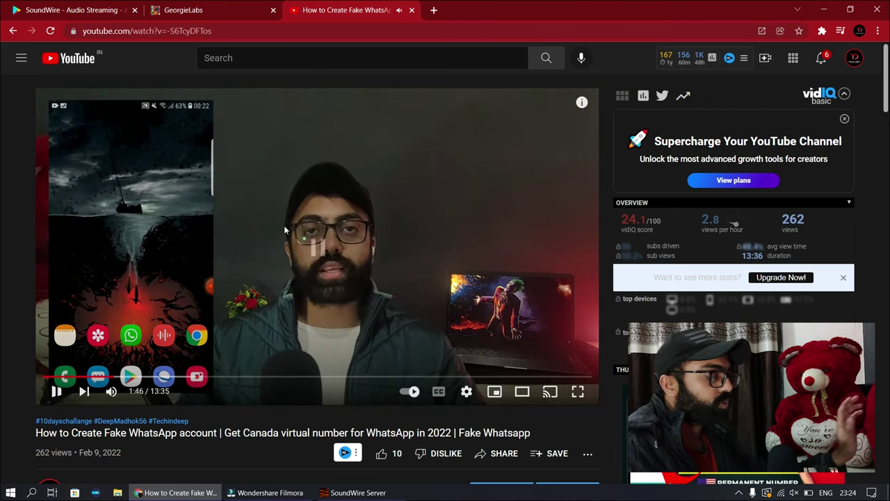
left_click(175, 492)
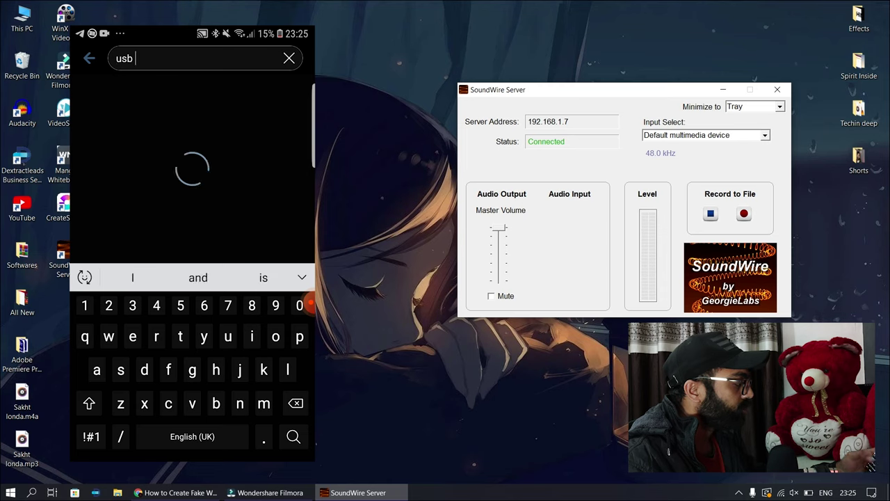
Search the phone's settings for "usb te" and open the USB tethering result
type("t")
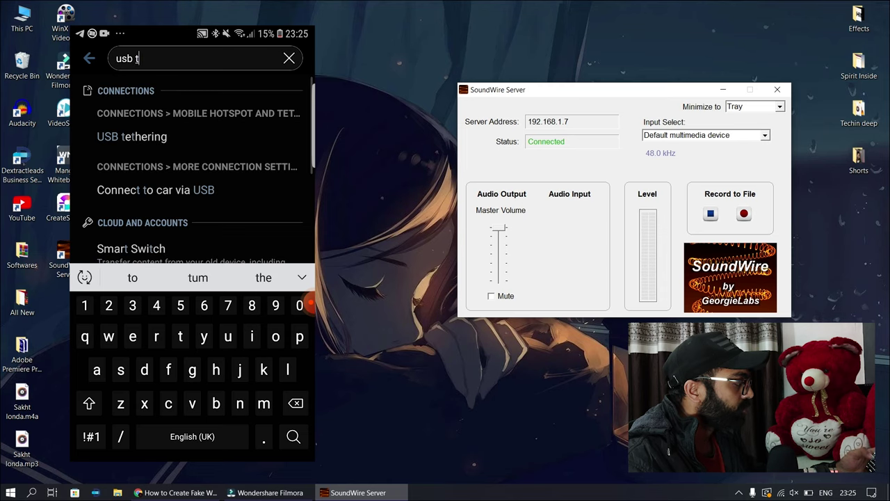
type("e")
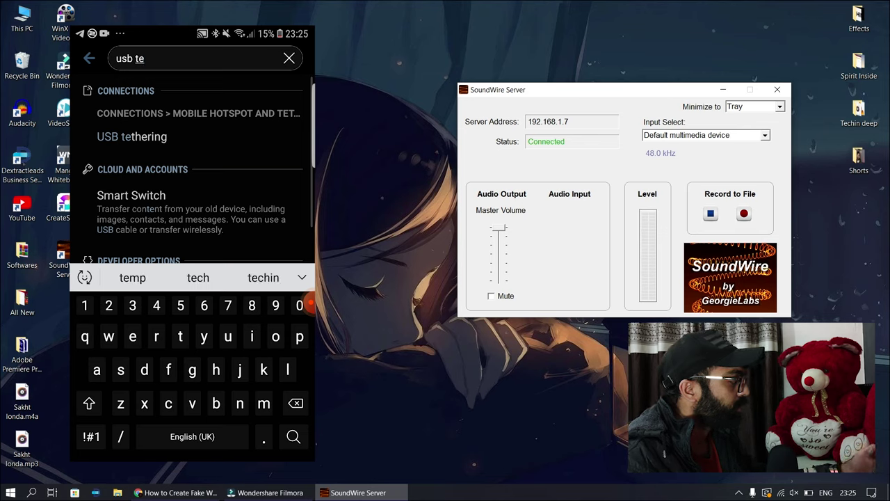
key("Escape")
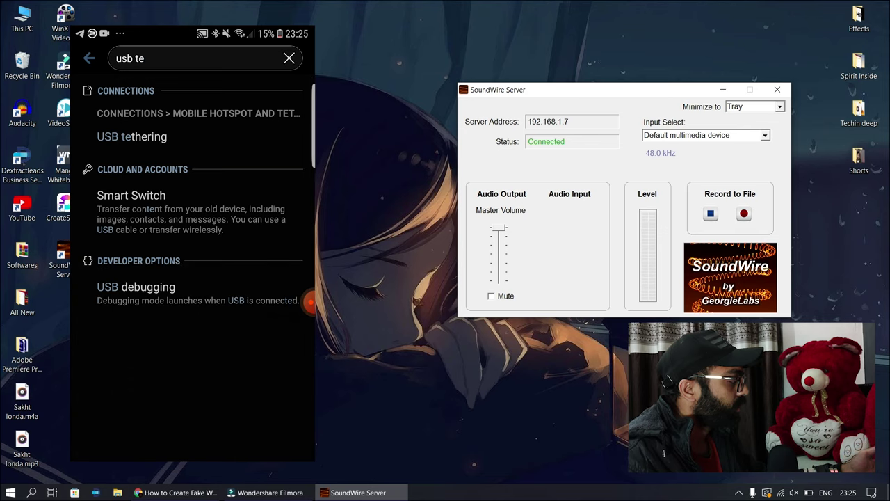
left_click(132, 137)
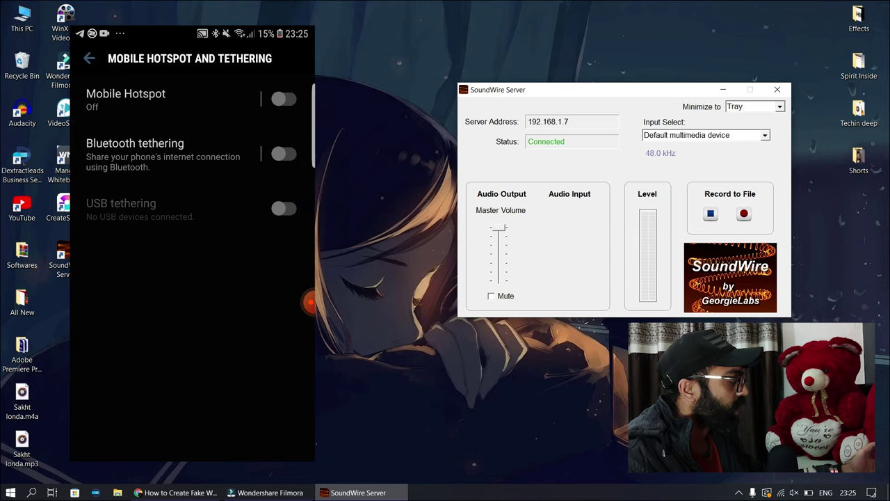